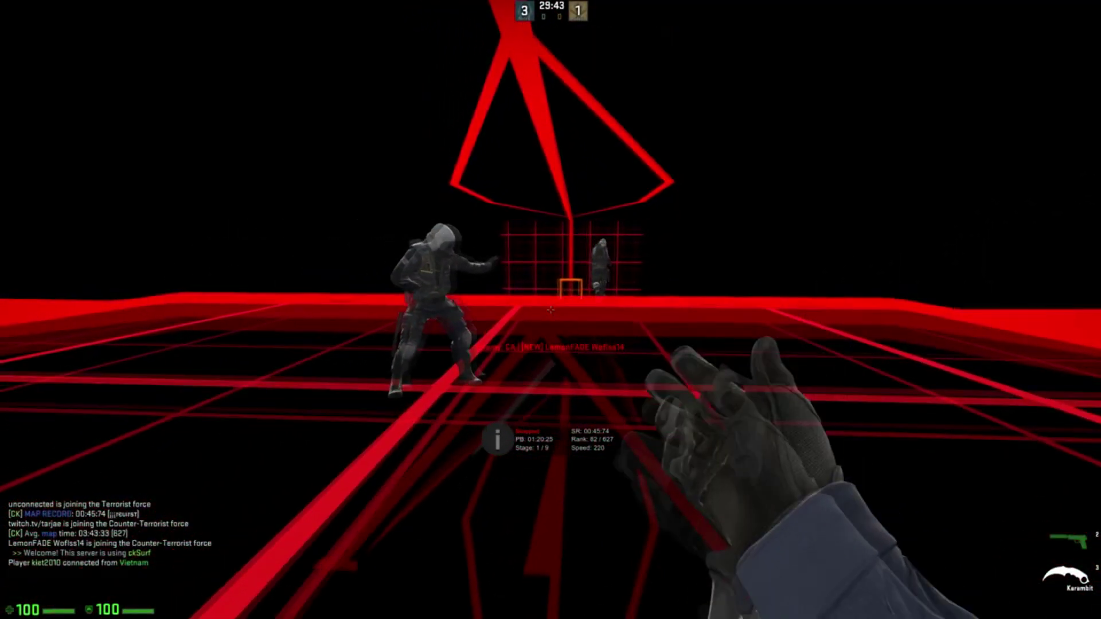
Step: Surf down the red ramp into the orange stage while swinging the knife
key(w)
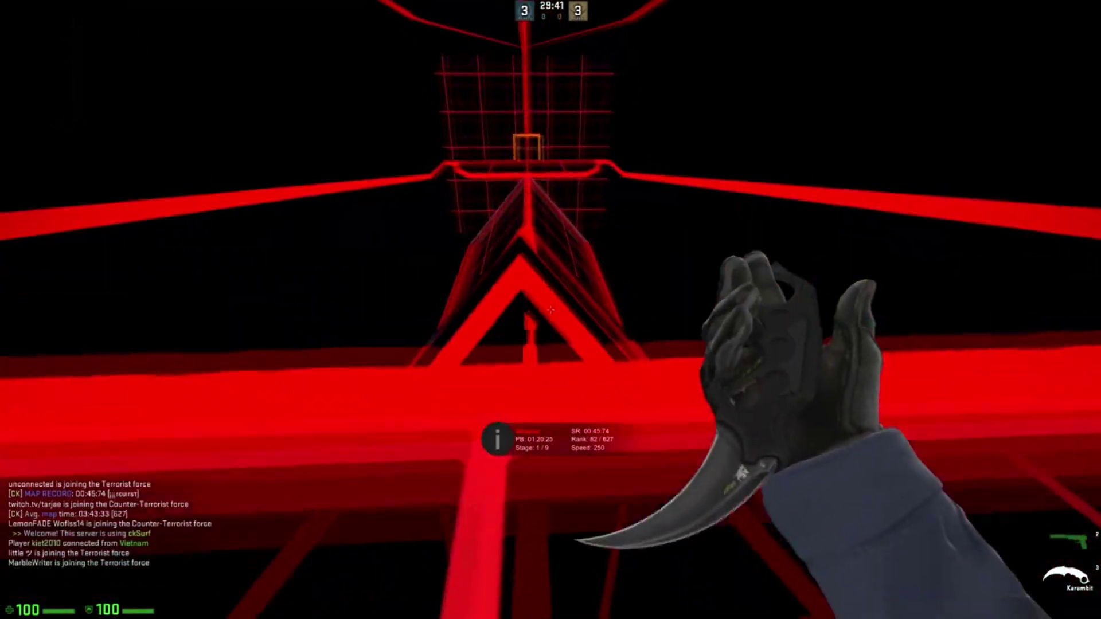
key(a)
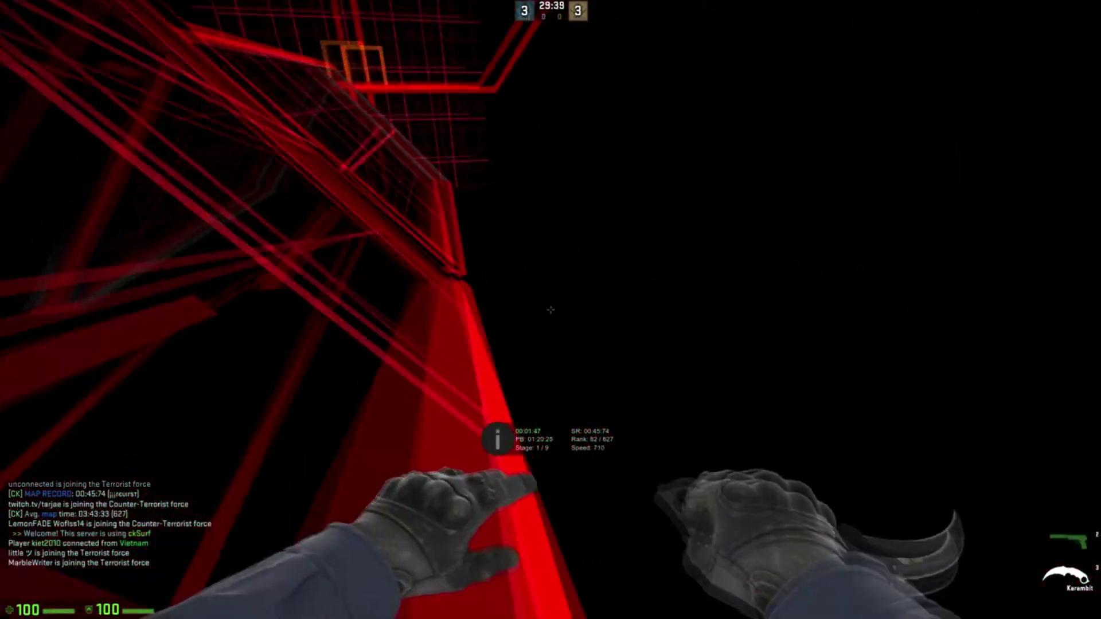
click(551, 310)
click(551, 310)
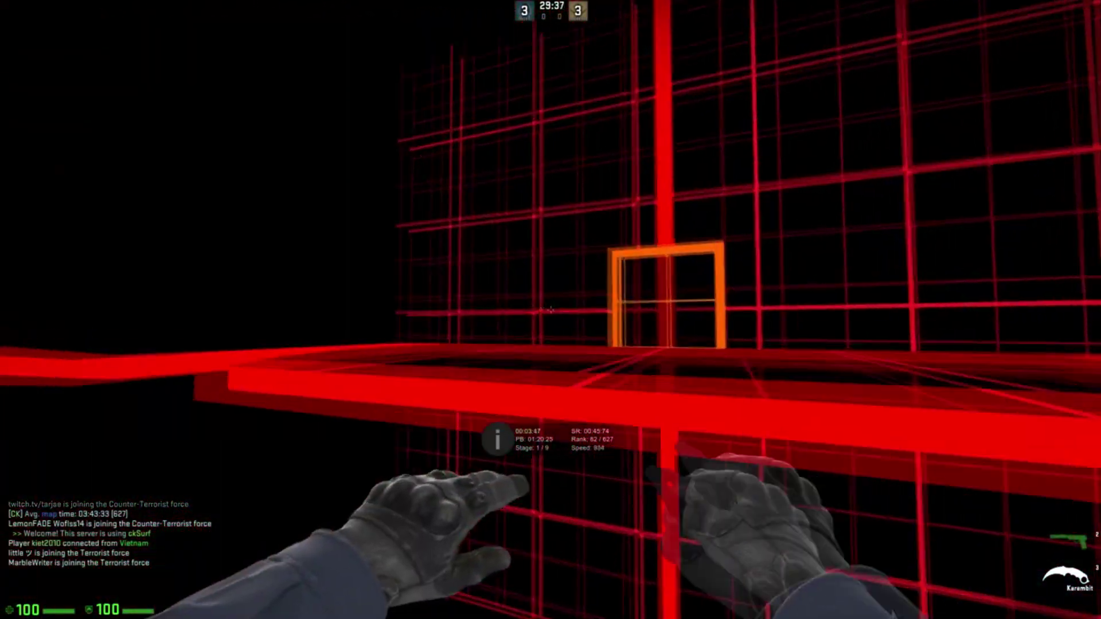
click(551, 310)
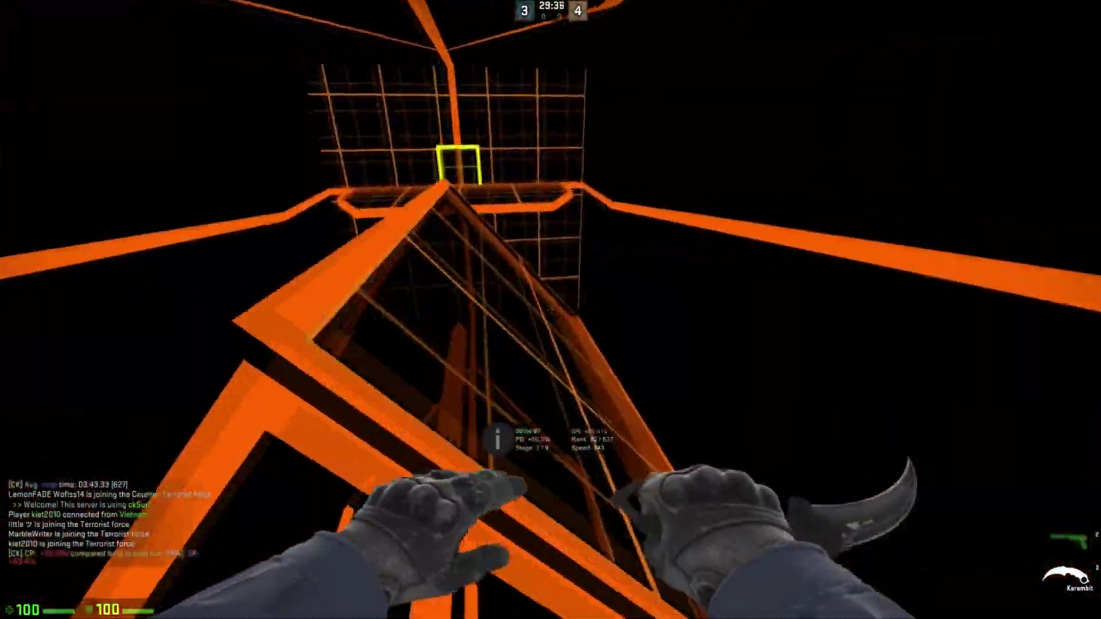
click(551, 311)
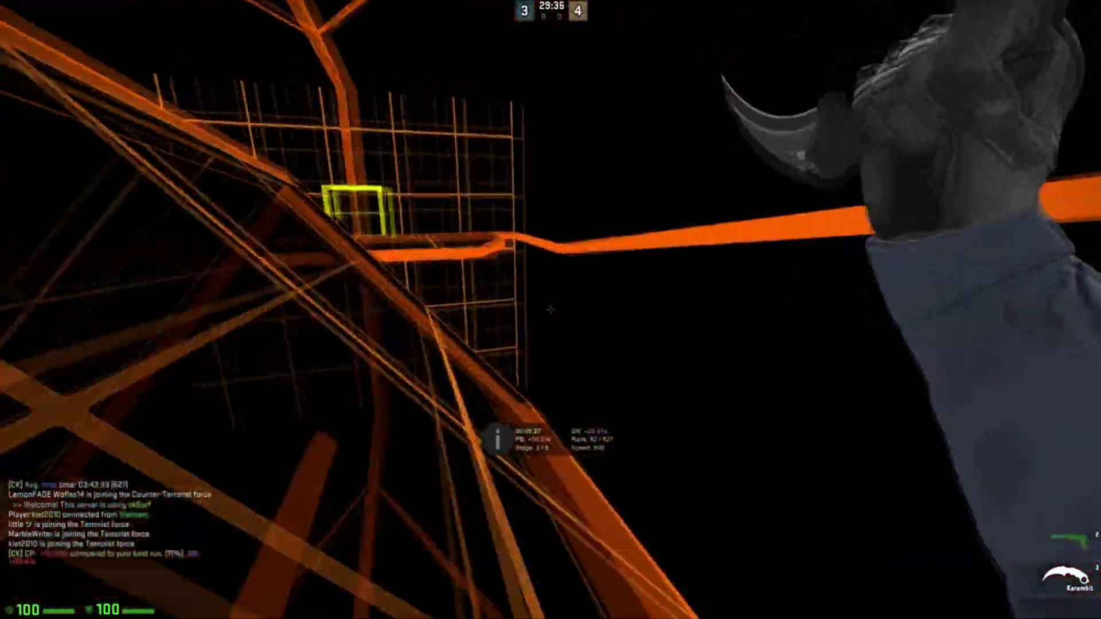
Step: Continue through the yellow gate, green doorway and teal corridor into the blue course, swinging the knife
key(w)
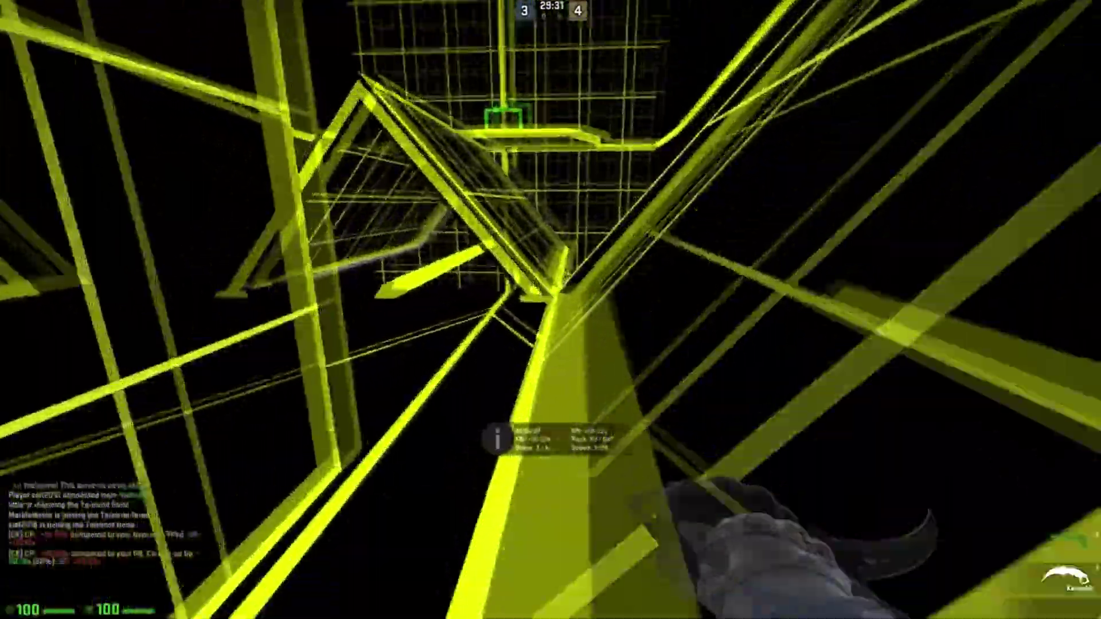
click(551, 310)
click(551, 310)
key(w)
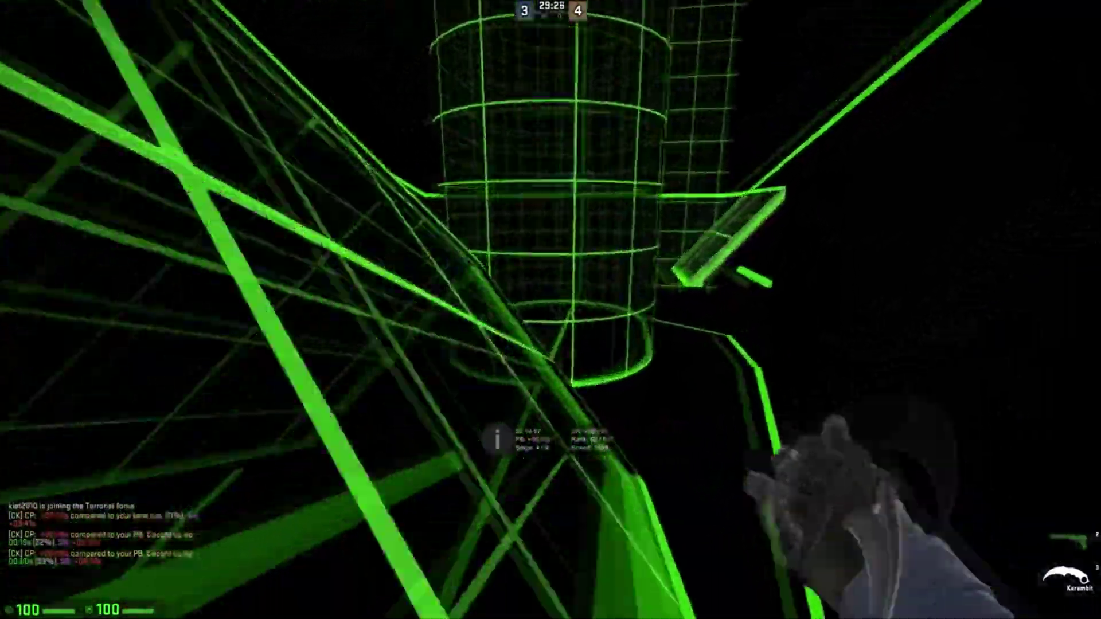
click(550, 310)
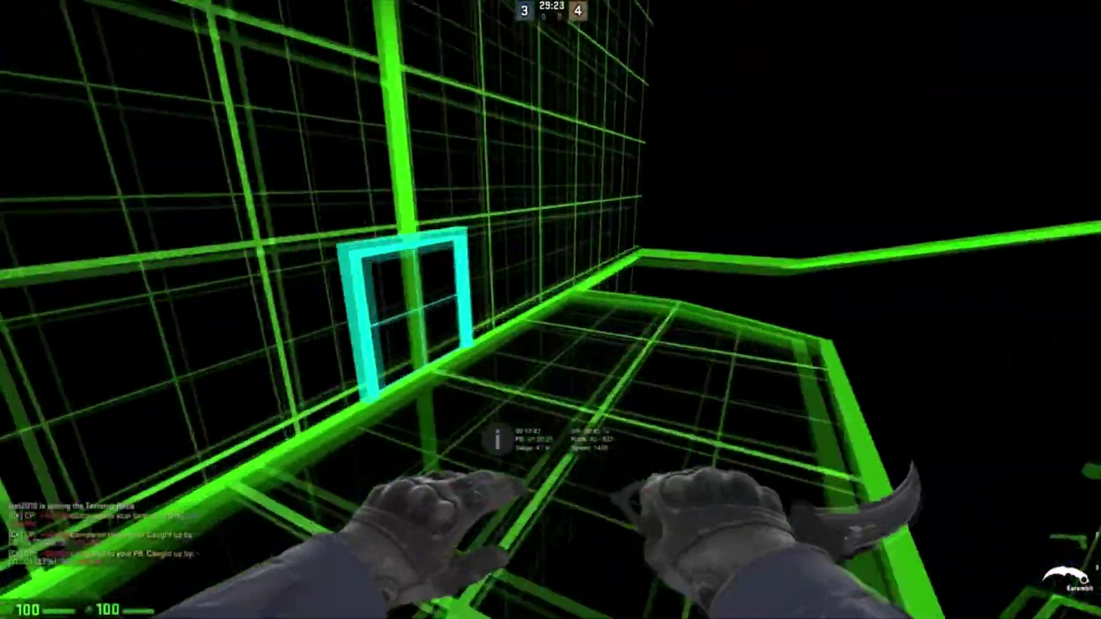
click(551, 310)
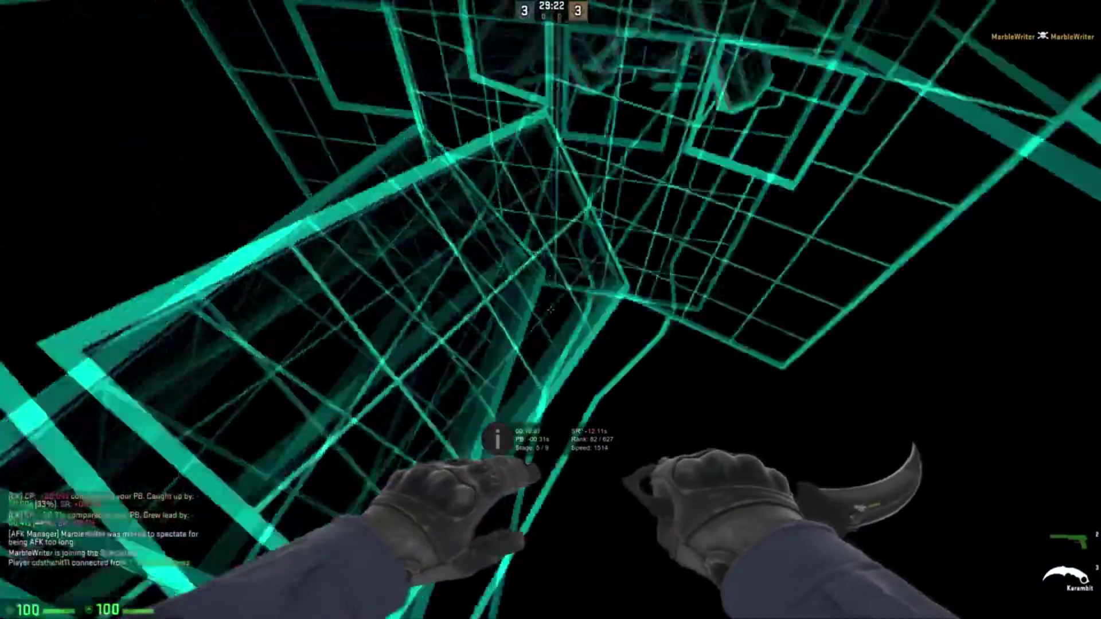
click(551, 309)
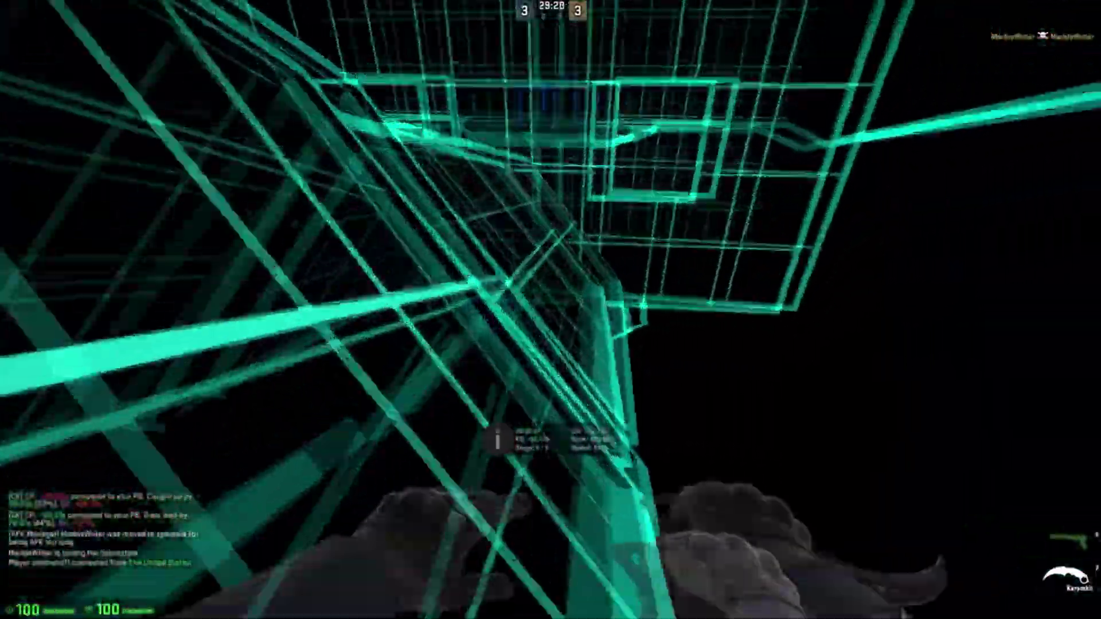
click(550, 309)
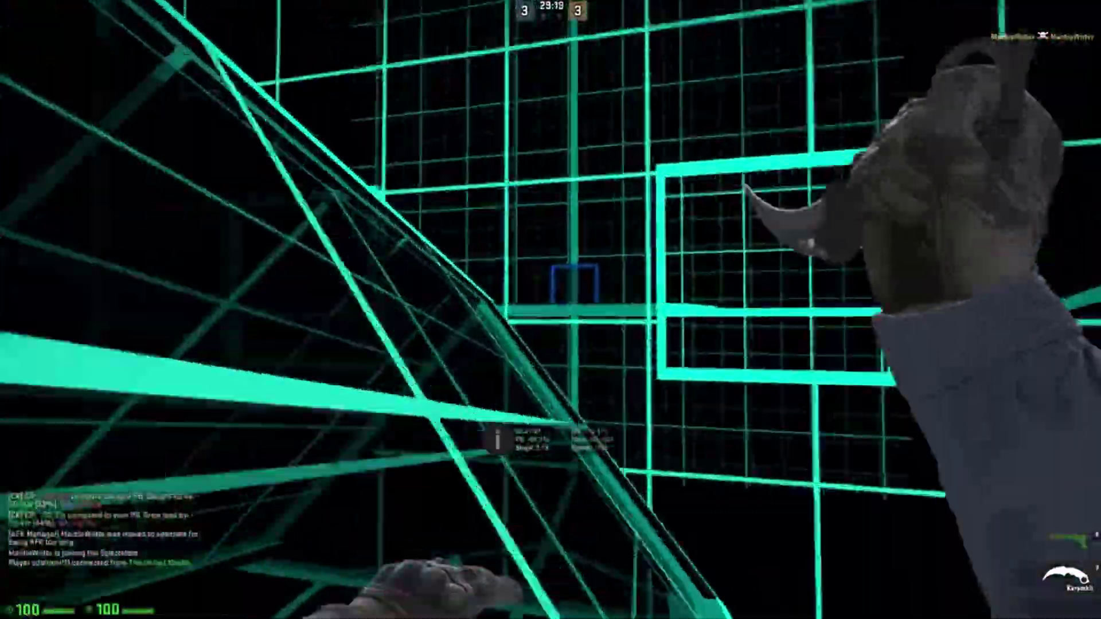
click(551, 310)
click(551, 310)
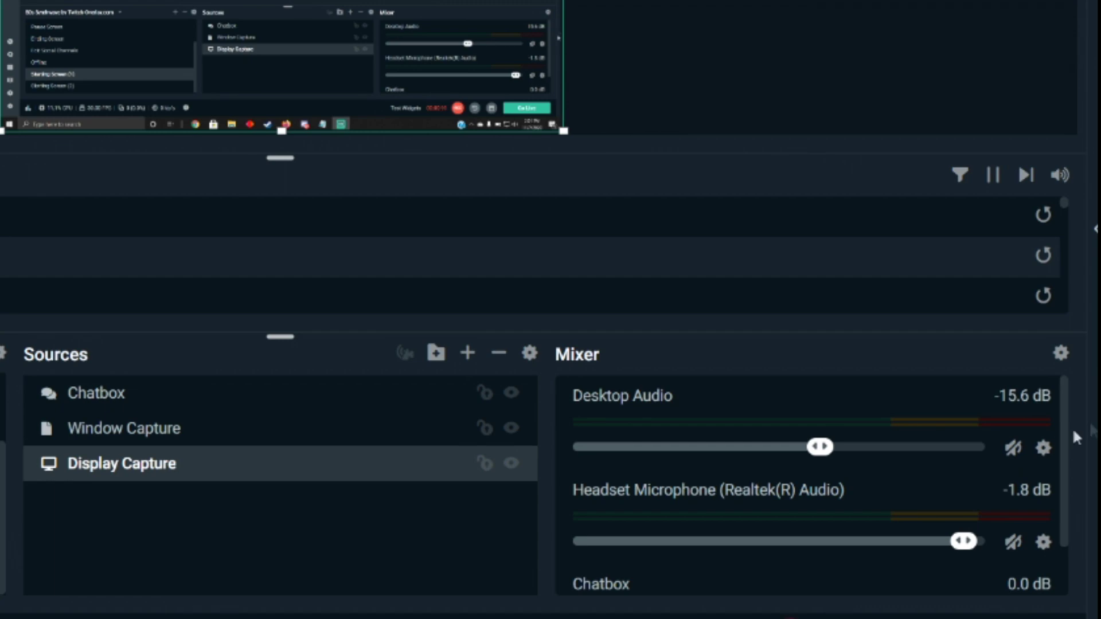
Step: Pick the Yeti Stereo Microphone from the headset microphone's device list in Properties
click(1044, 543)
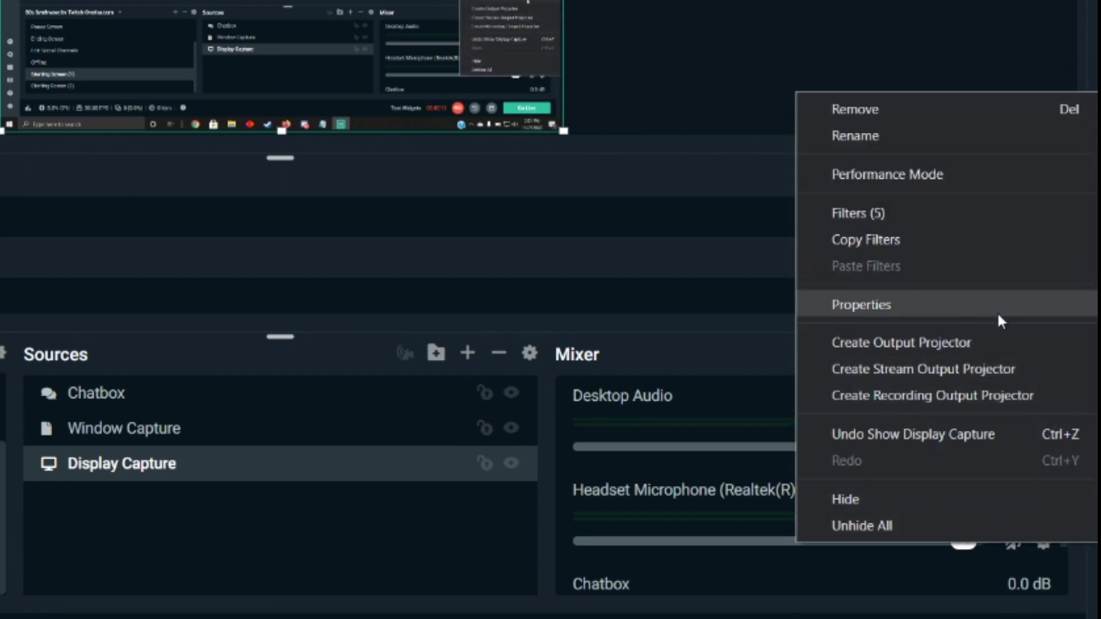
click(997, 312)
click(485, 74)
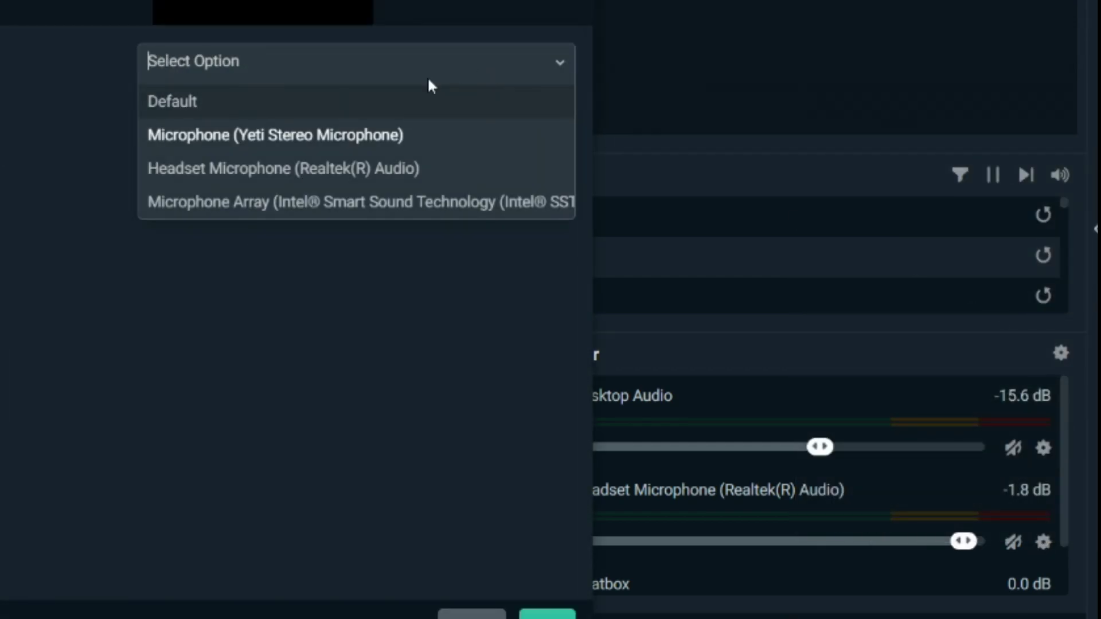
click(423, 142)
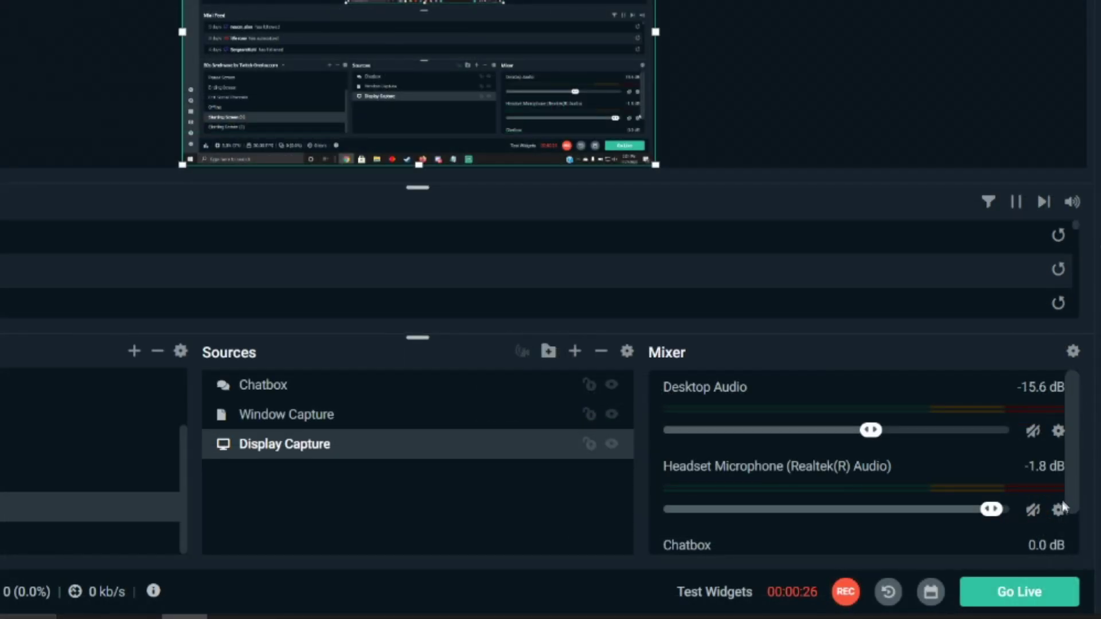
click(1059, 509)
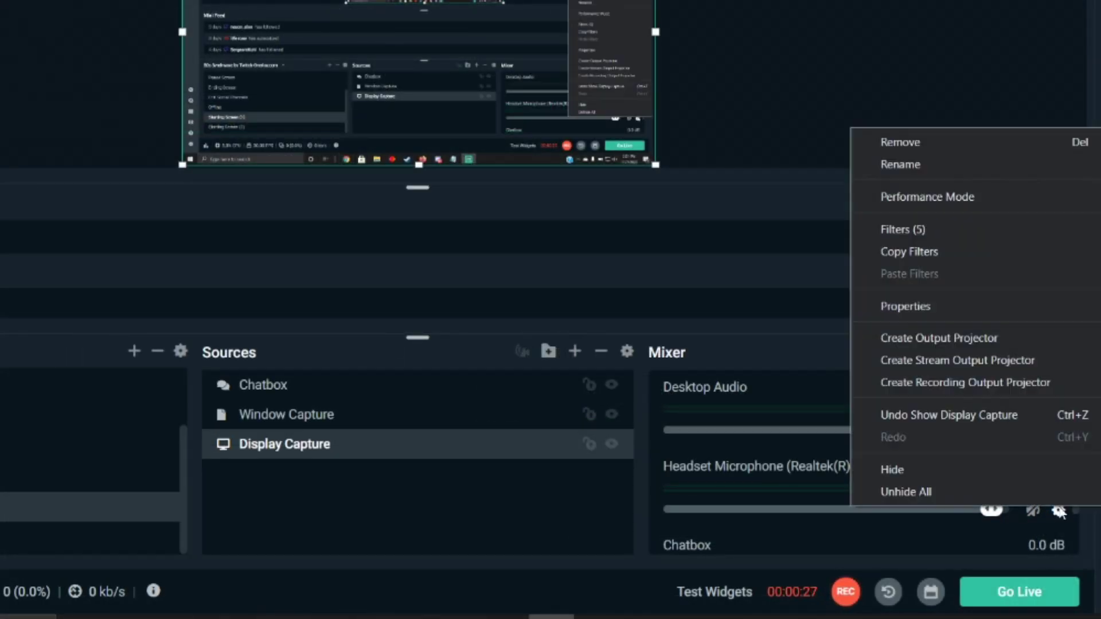
Step: In the headset microphone's Filters (5), review Noise Suppression, Noise Gate and Compressor values
click(978, 230)
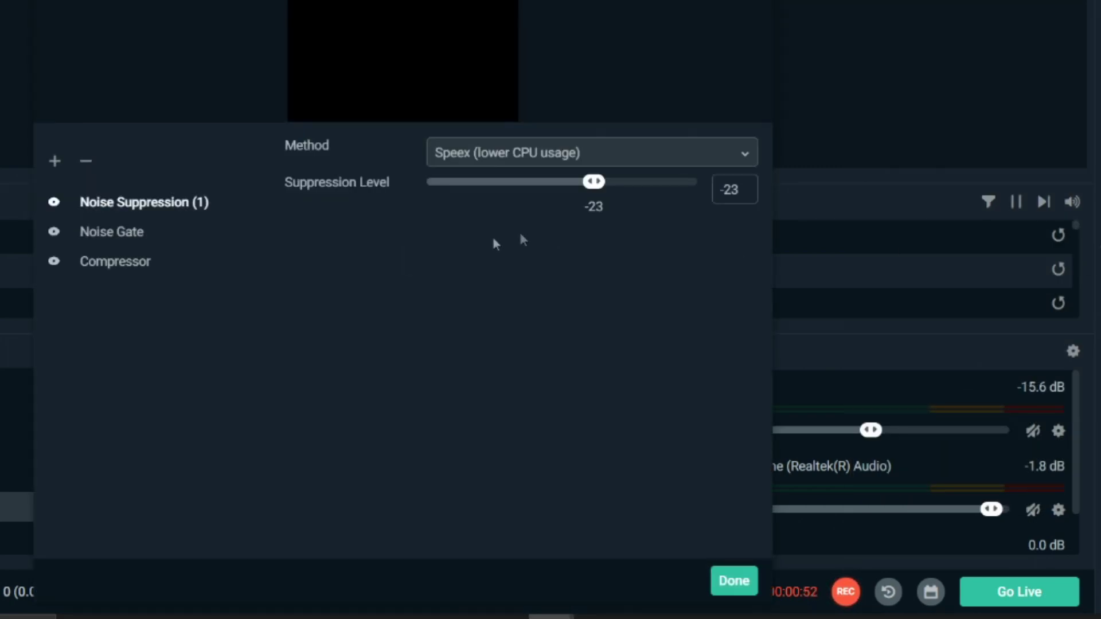
click(128, 242)
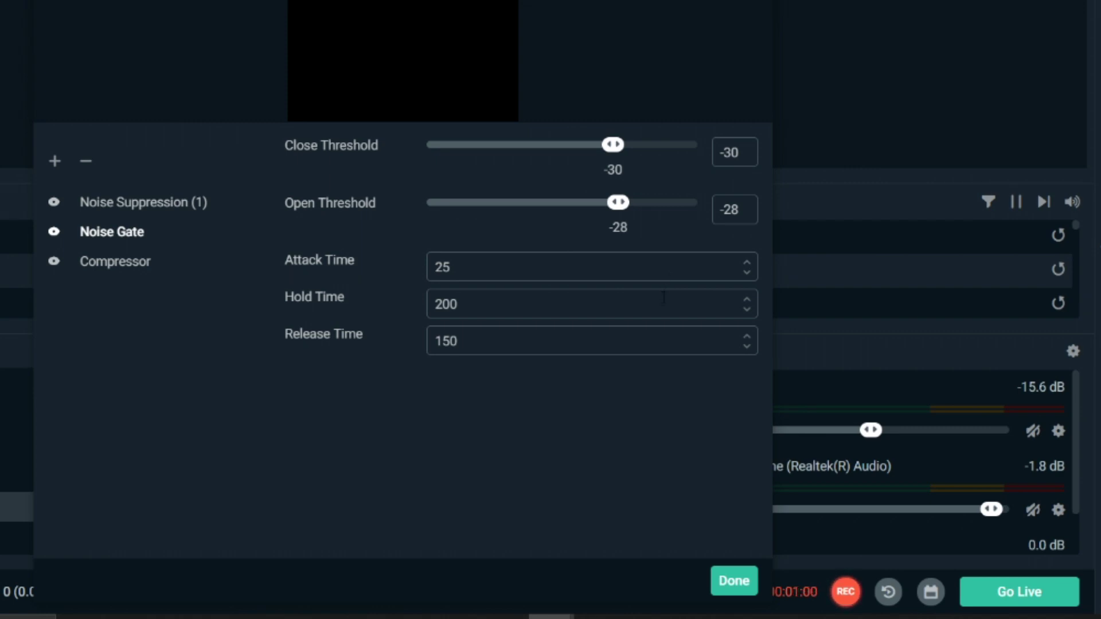
click(130, 268)
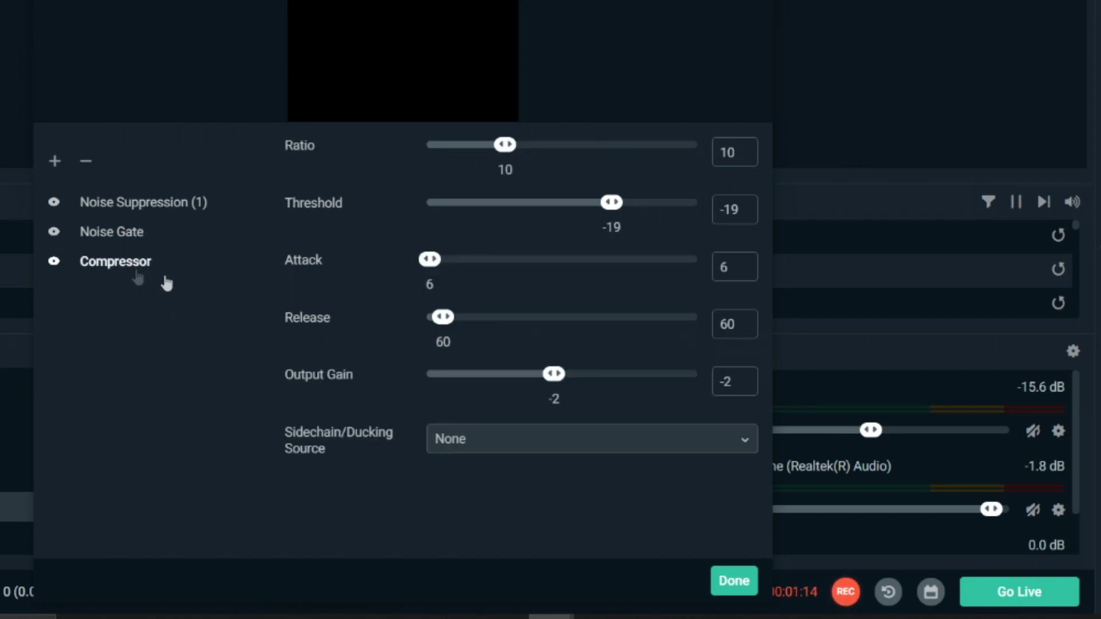